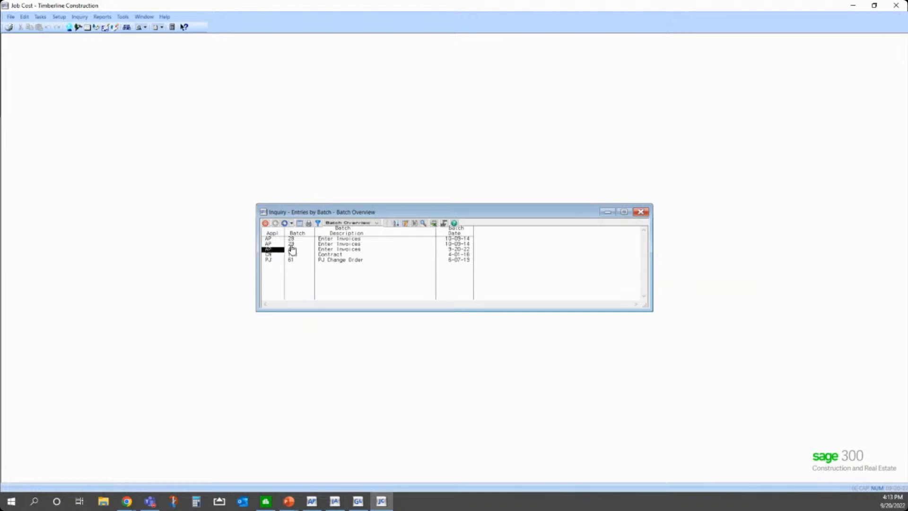
Step: Drill into the AP Enter Invoices batch dated 9-20-22, examine its entry's accounting date, and close the inquiry
{"action": "left_click", "coordinate": [447, 251]}
{"action": "double_click", "coordinate": [356, 251]}
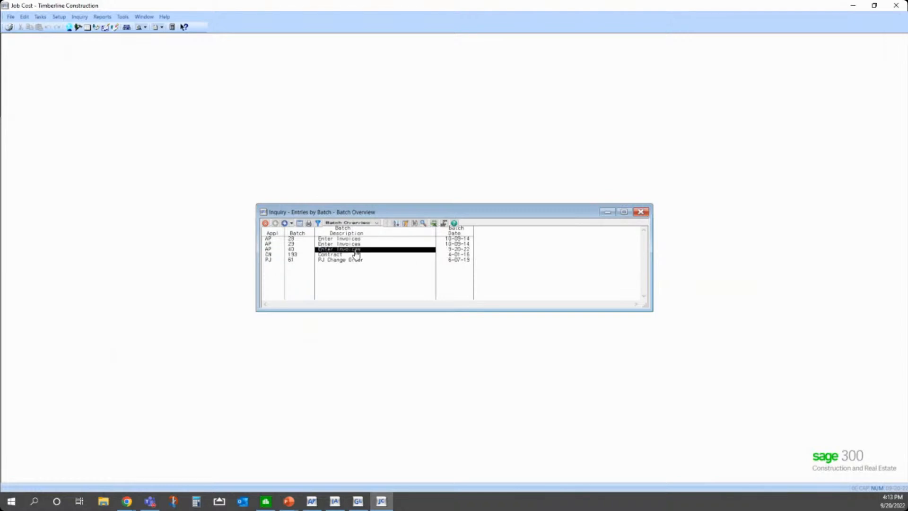
{"action": "left_click", "coordinate": [492, 244]}
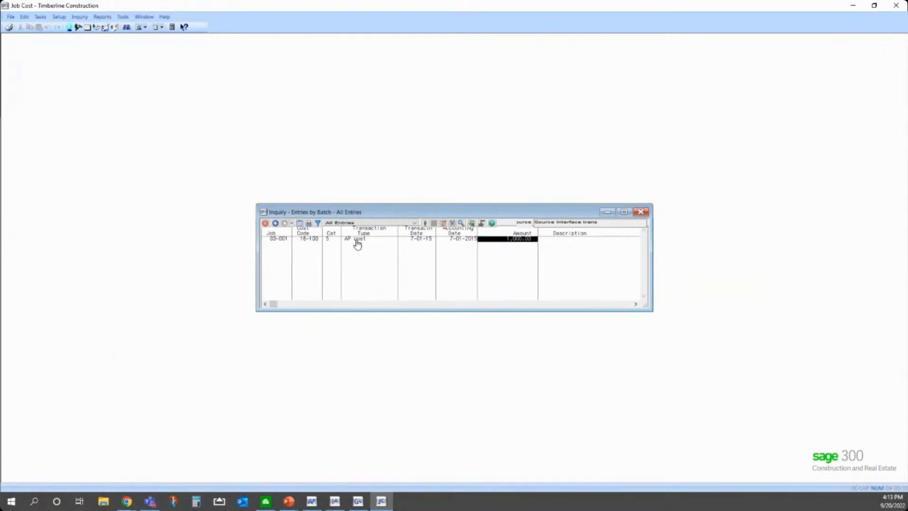
{"action": "left_click", "coordinate": [454, 241]}
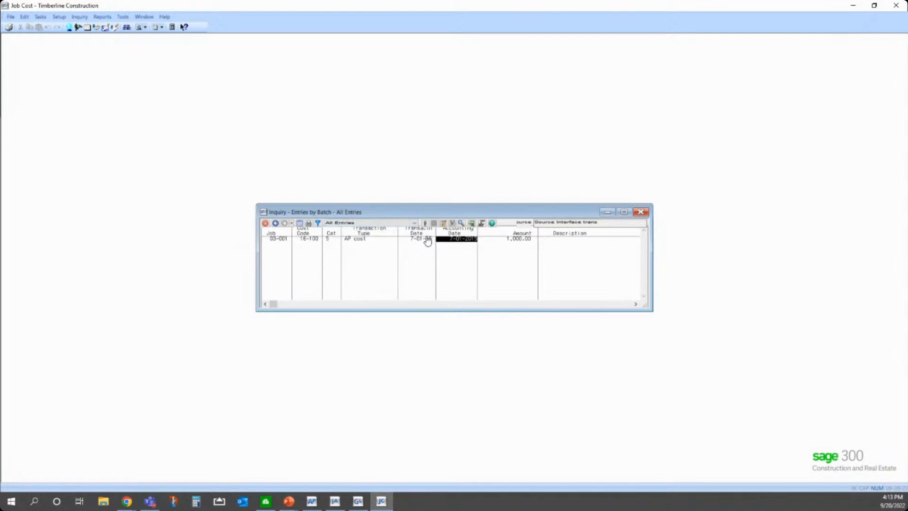
{"action": "left_click", "coordinate": [641, 213]}
Step: Run Post Entries for the current month with the existing print settings and check its progress in Background Tasks
{"action": "left_click", "coordinate": [41, 17]}
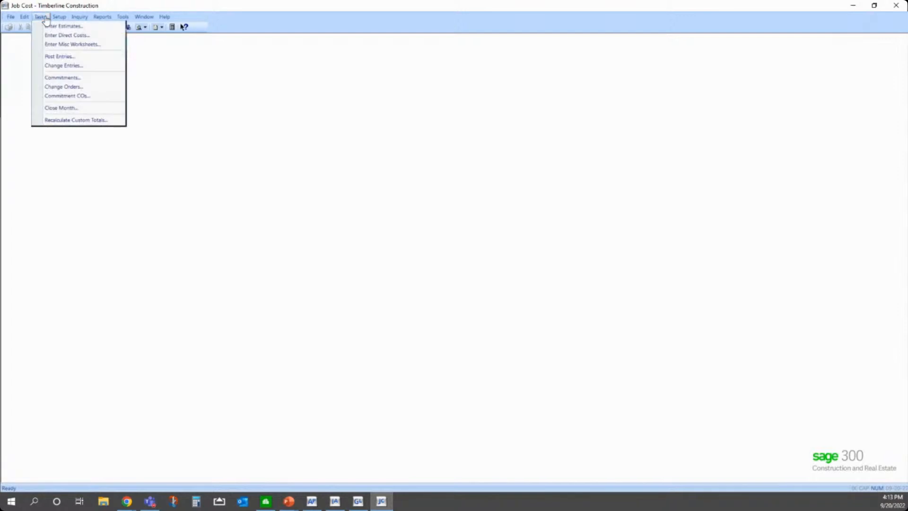
{"action": "left_click", "coordinate": [69, 58]}
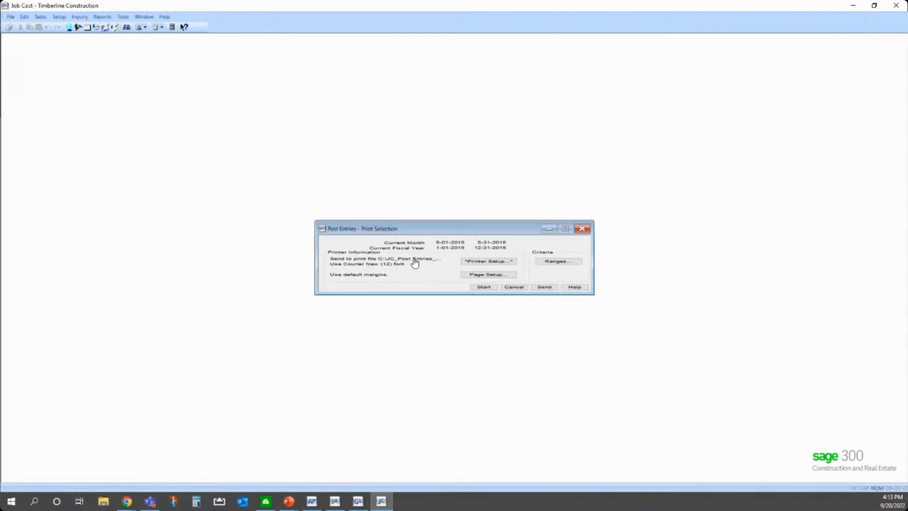
{"action": "left_click", "coordinate": [482, 289]}
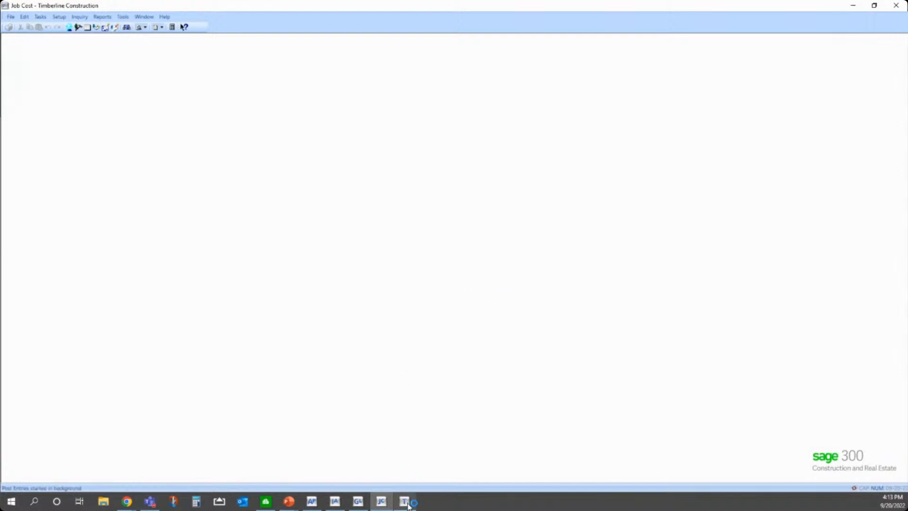
{"action": "left_click", "coordinate": [408, 505]}
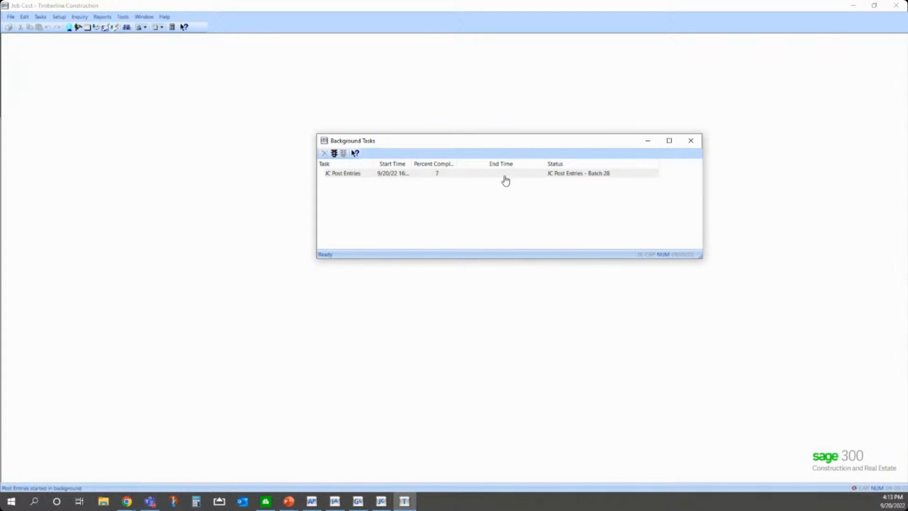
Step: Open the 4:13 PM Post Entries printout from the JC folder, review the rejected entries and totals, and close it
{"action": "left_click", "coordinate": [11, 17]}
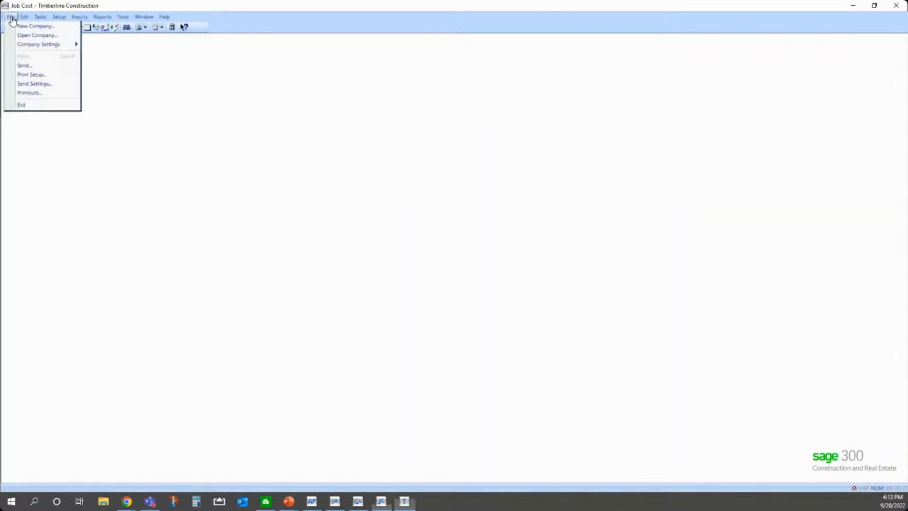
{"action": "left_click", "coordinate": [37, 94]}
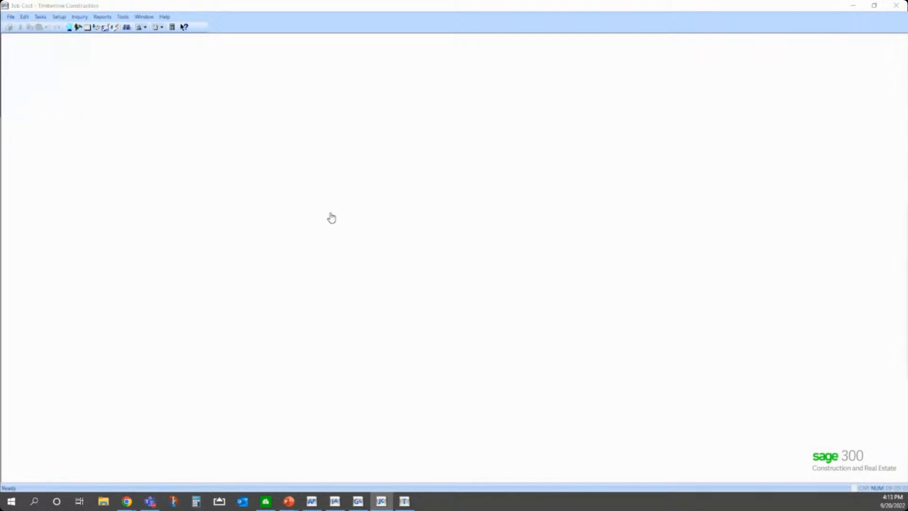
{"action": "left_click_drag", "start_coordinate": [494, 217], "coordinate": [233, 183]}
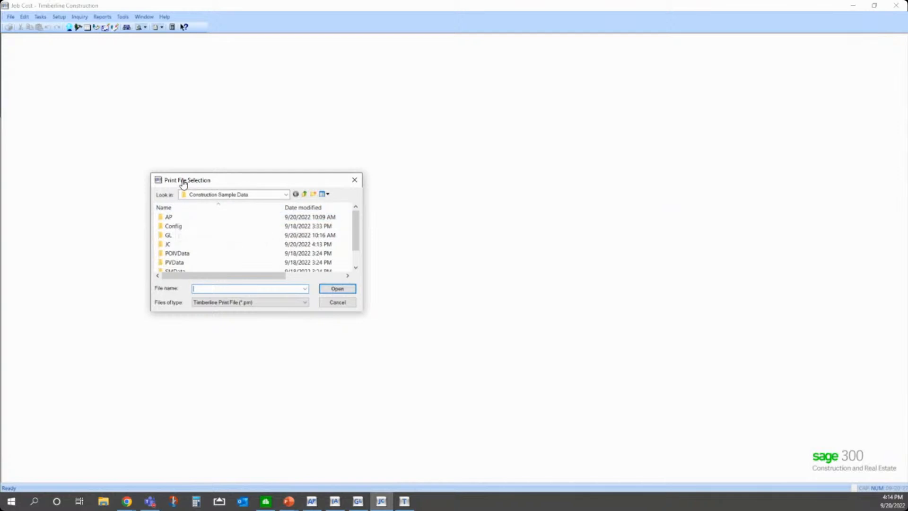
{"action": "double_click", "coordinate": [164, 245]}
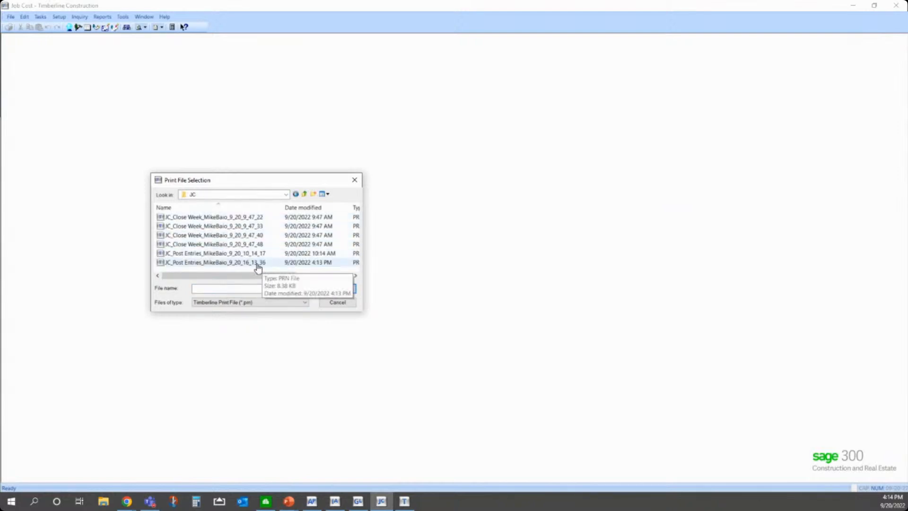
{"action": "left_click", "coordinate": [223, 265]}
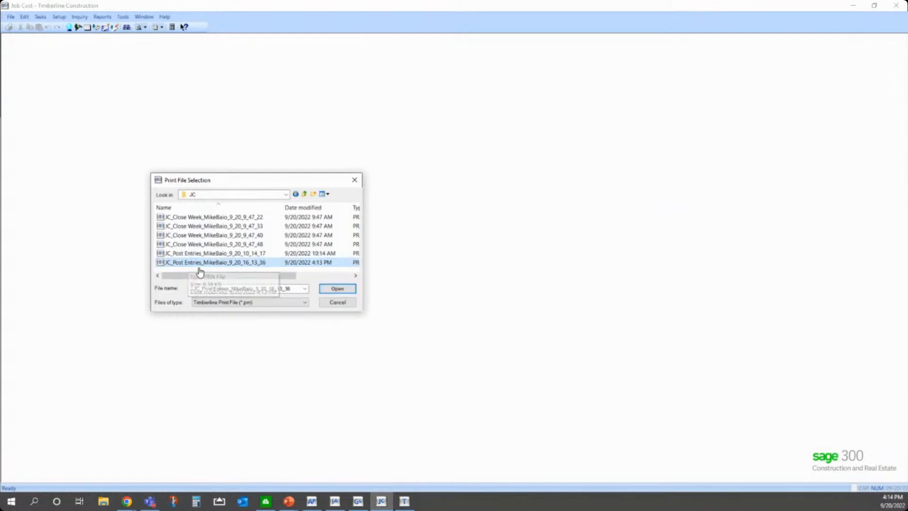
{"action": "double_click", "coordinate": [196, 263]}
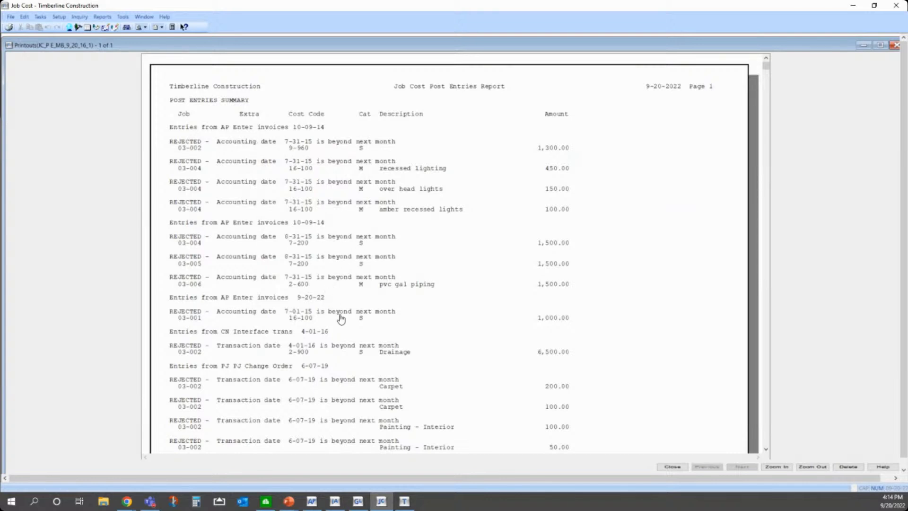
{"action": "scroll", "coordinate": [357, 376], "scroll_direction": "down", "scroll_amount": 1}
{"action": "scroll", "coordinate": [357, 377], "scroll_direction": "down", "scroll_amount": 1}
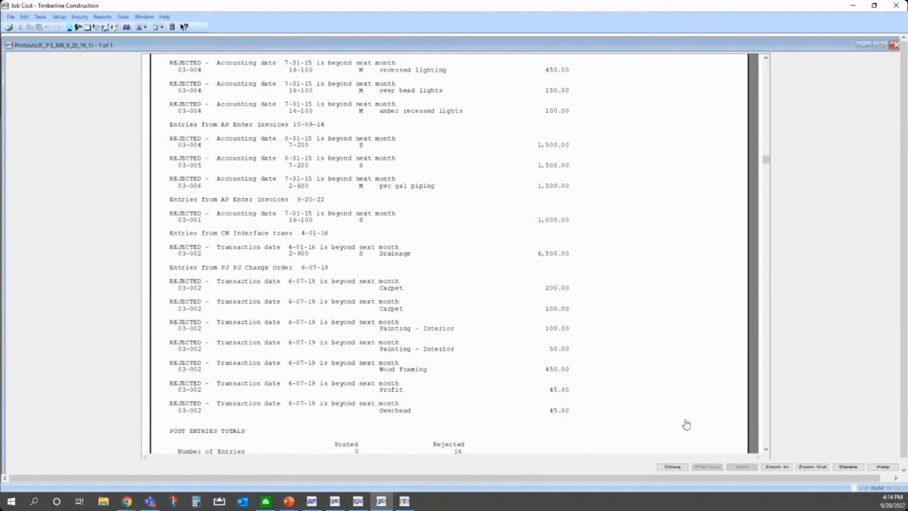
{"action": "left_click", "coordinate": [673, 467]}
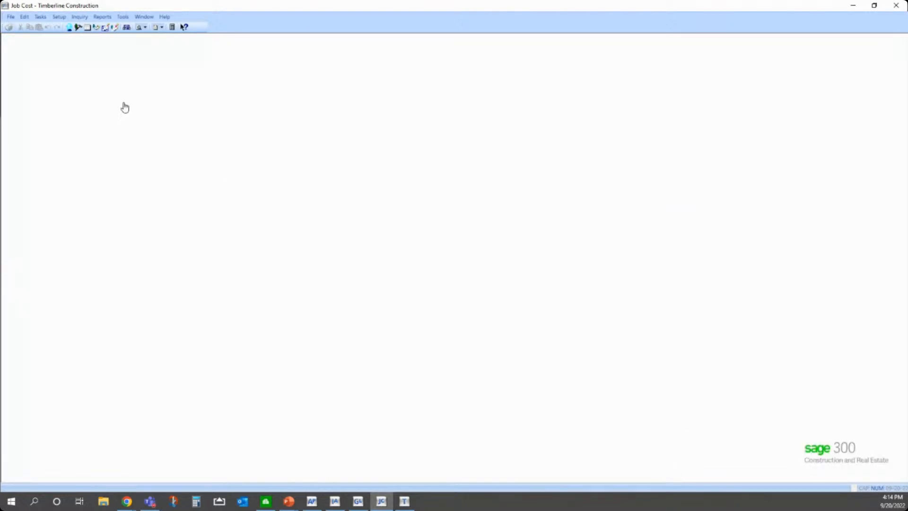
Step: Close the Job Cost month, advancing to 6-01-2015 through 6-30-2015, and check the task's status in Background Tasks
{"action": "left_click", "coordinate": [40, 17]}
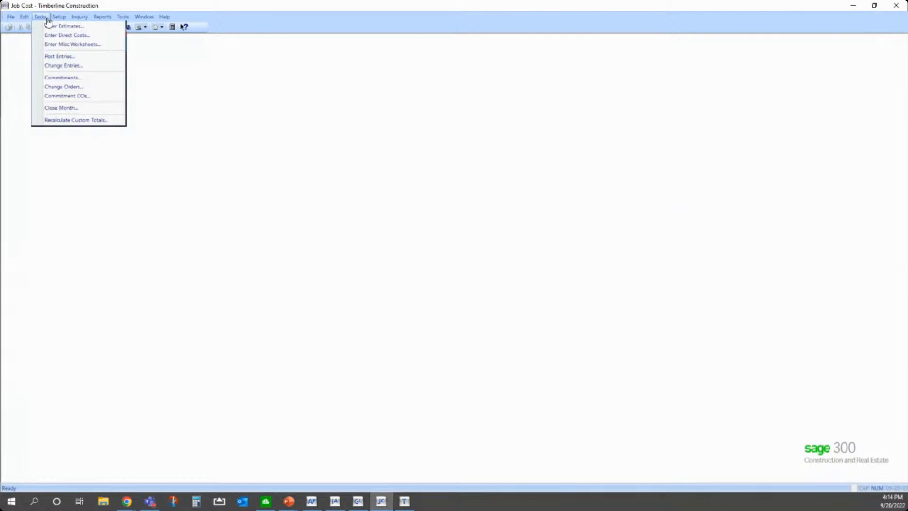
{"action": "left_click", "coordinate": [61, 108]}
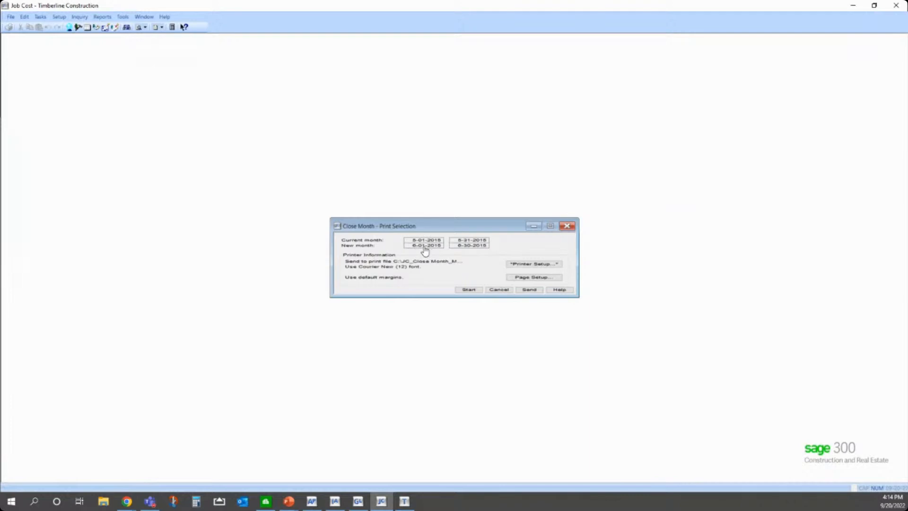
{"action": "left_click_drag", "start_coordinate": [424, 226], "coordinate": [369, 151]}
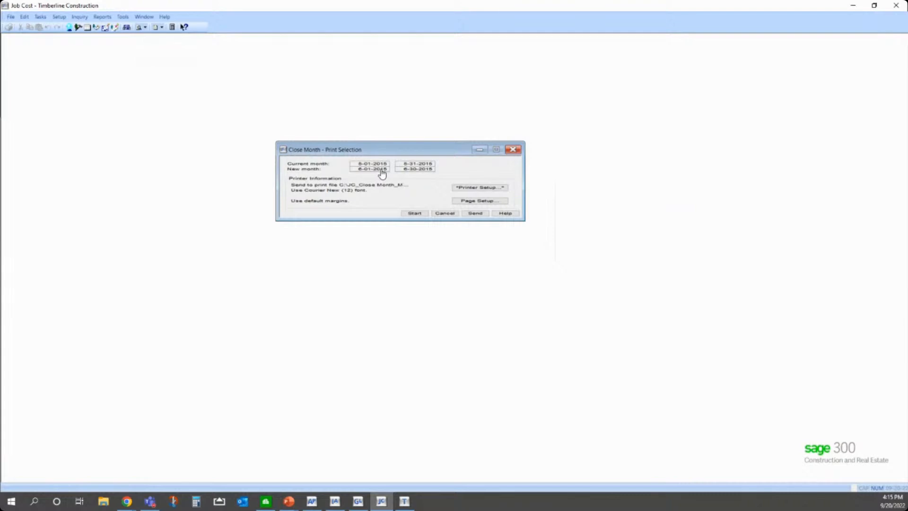
{"action": "left_click_drag", "start_coordinate": [364, 148], "coordinate": [330, 116]}
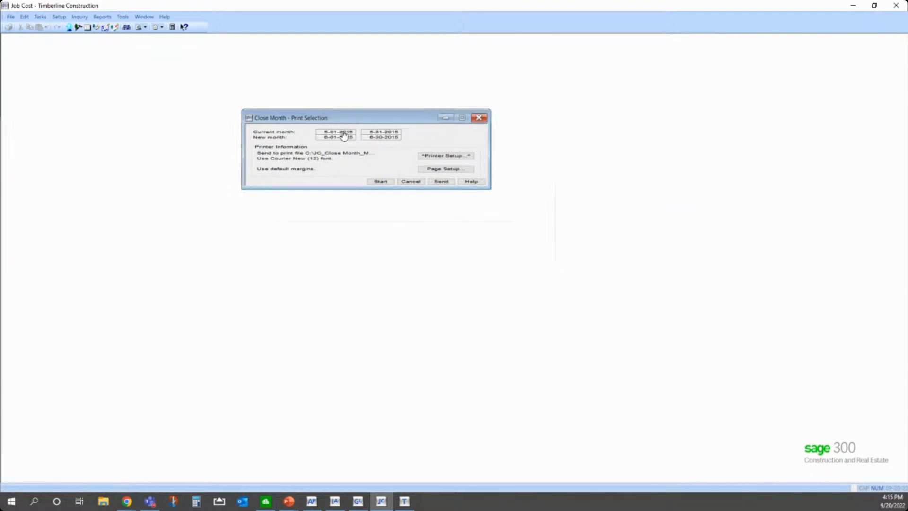
{"action": "left_click_drag", "start_coordinate": [344, 121], "coordinate": [321, 101]}
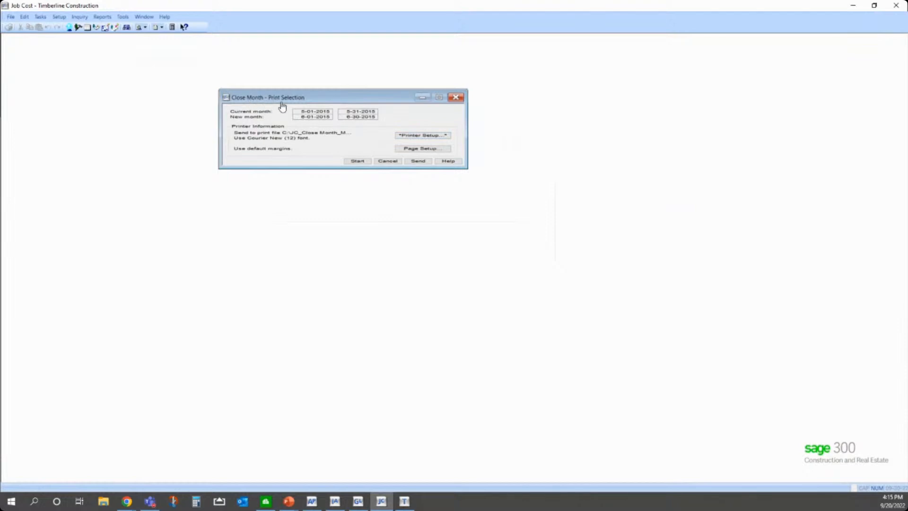
{"action": "left_click", "coordinate": [358, 162]}
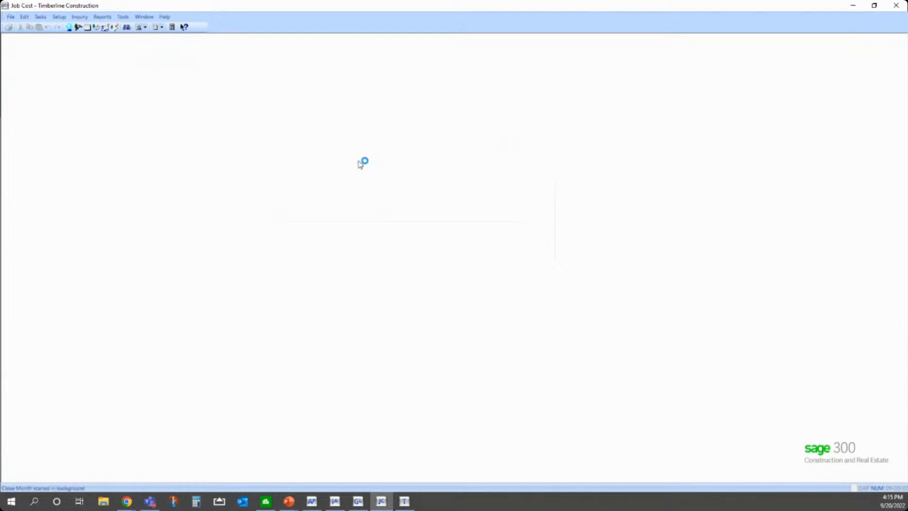
{"action": "left_click", "coordinate": [406, 502]}
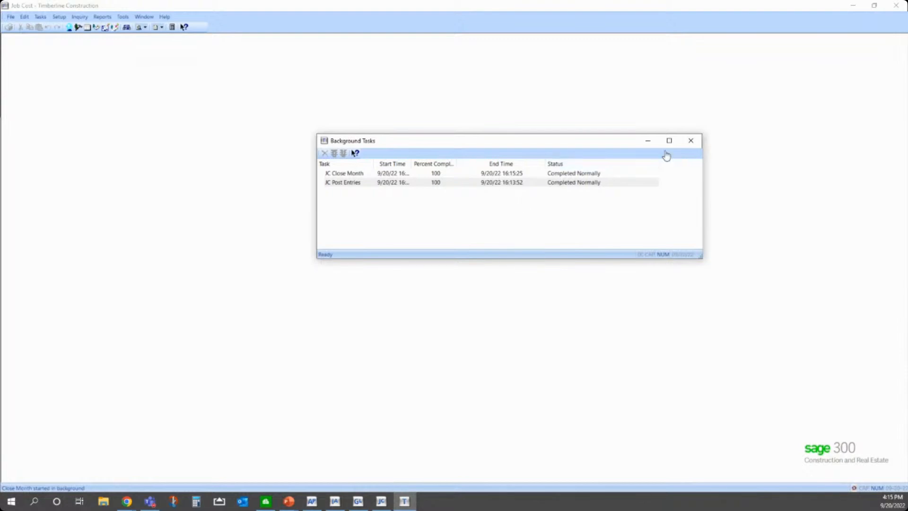
{"action": "left_click", "coordinate": [691, 141]}
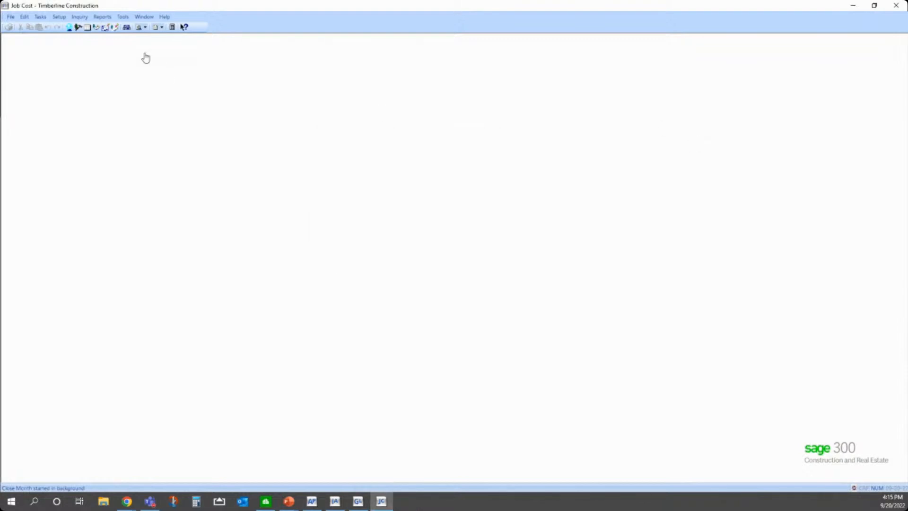
Step: Post the remaining Job Cost entries again in the June 2015 month and check the background task's status
{"action": "left_click", "coordinate": [40, 17]}
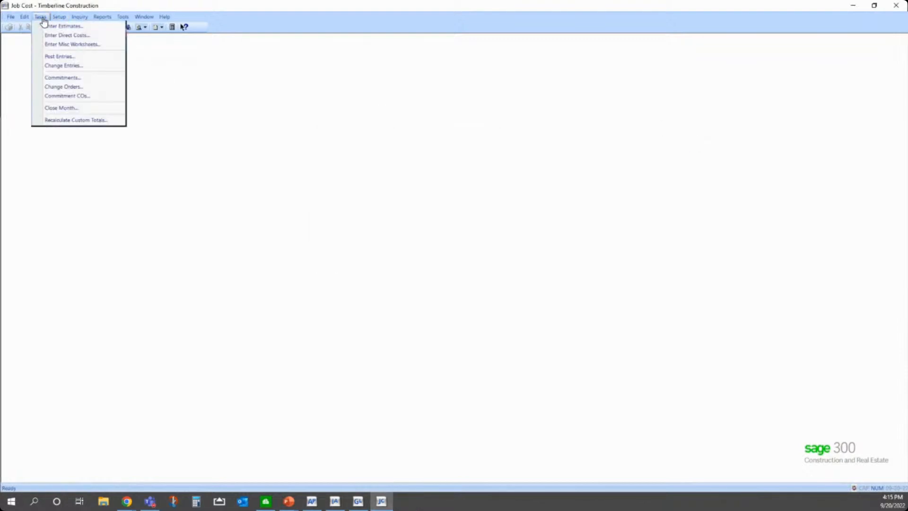
{"action": "left_click", "coordinate": [58, 58]}
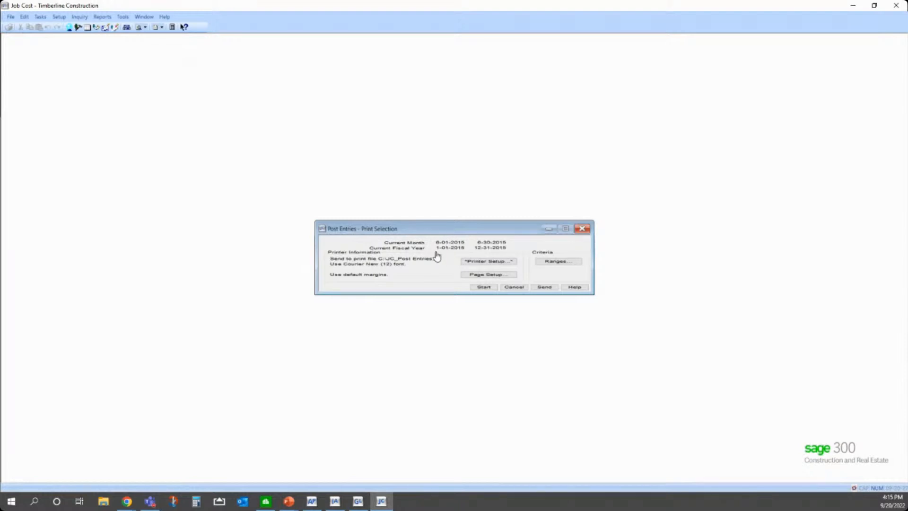
{"action": "left_click", "coordinate": [483, 286]}
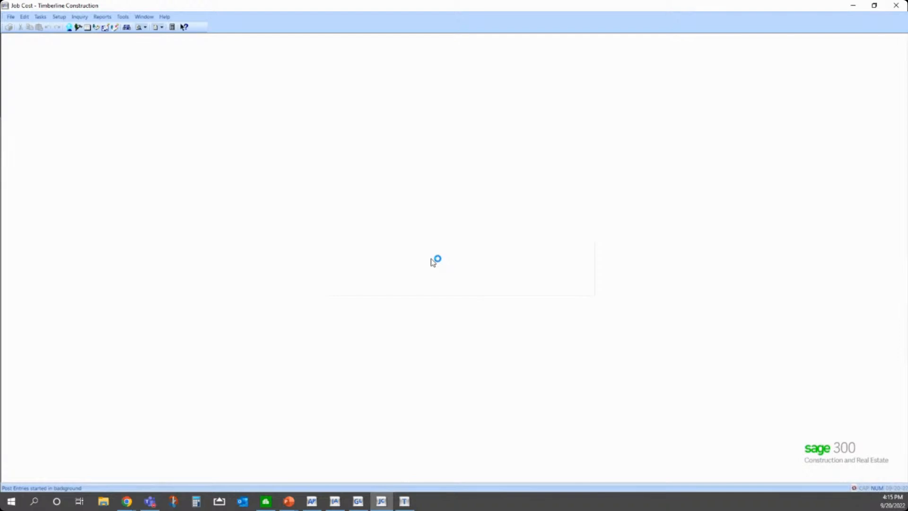
{"action": "left_click", "coordinate": [403, 502]}
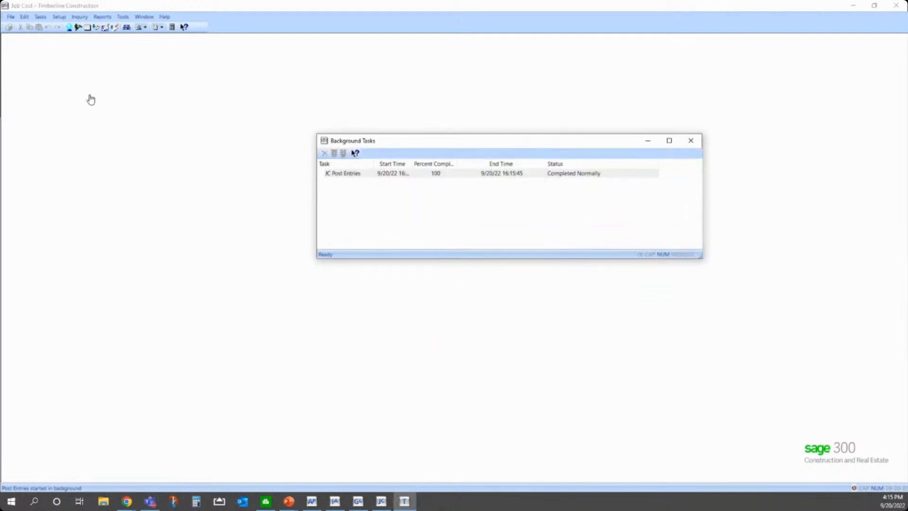
Step: Open the 4:15 PM Post Entries printout from the JC folder, review its rejections and posted totals, and close it
{"action": "left_click", "coordinate": [10, 17]}
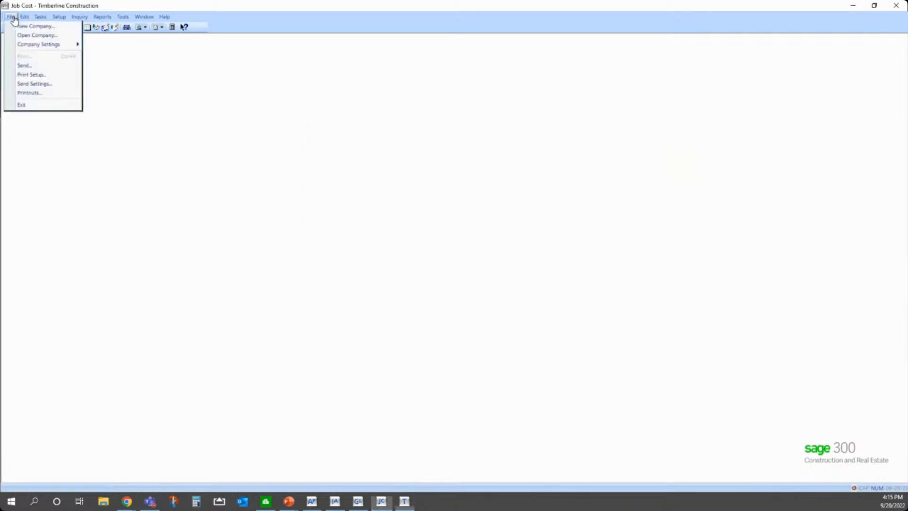
{"action": "left_click", "coordinate": [42, 97]}
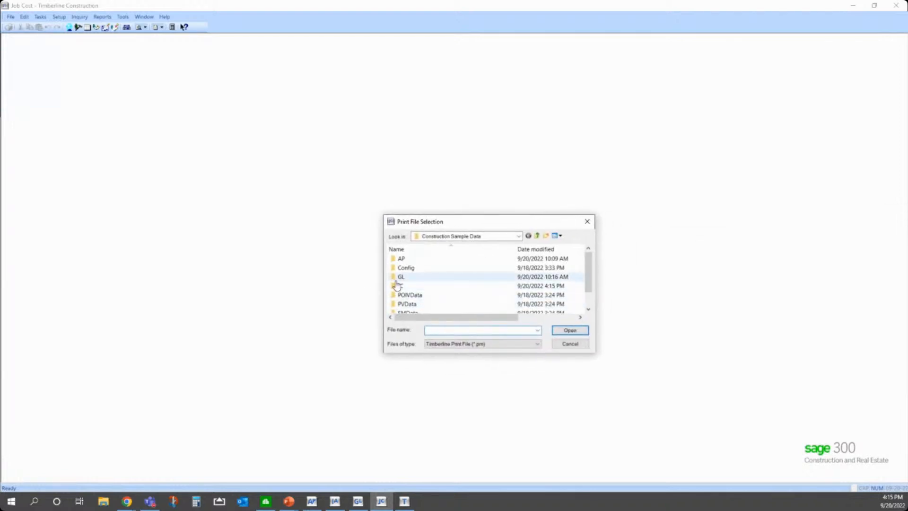
{"action": "double_click", "coordinate": [398, 287]}
{"action": "scroll", "coordinate": [425, 300], "scroll_direction": "down", "scroll_amount": 3}
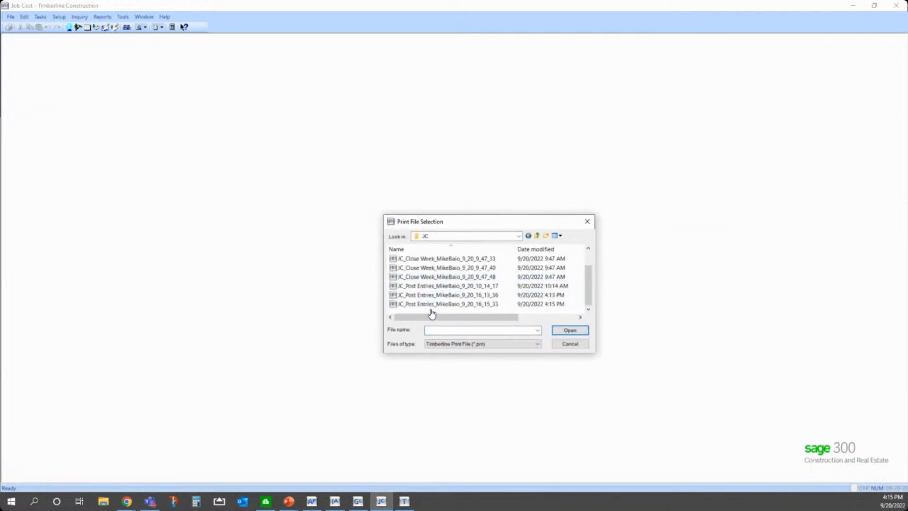
{"action": "double_click", "coordinate": [431, 304]}
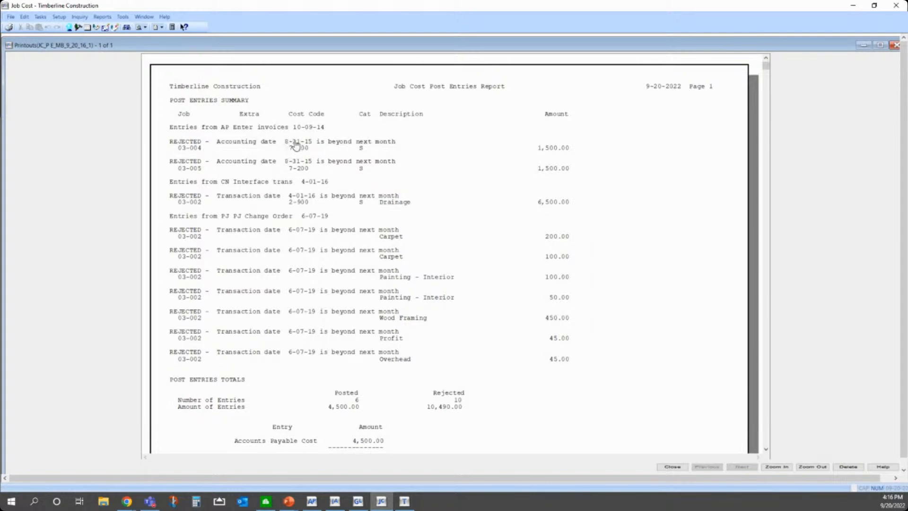
{"action": "left_click", "coordinate": [671, 468]}
Step: Run the Entries by Batch inquiry on the New transaction file to check the remaining unposted batches
{"action": "left_click", "coordinate": [79, 16]}
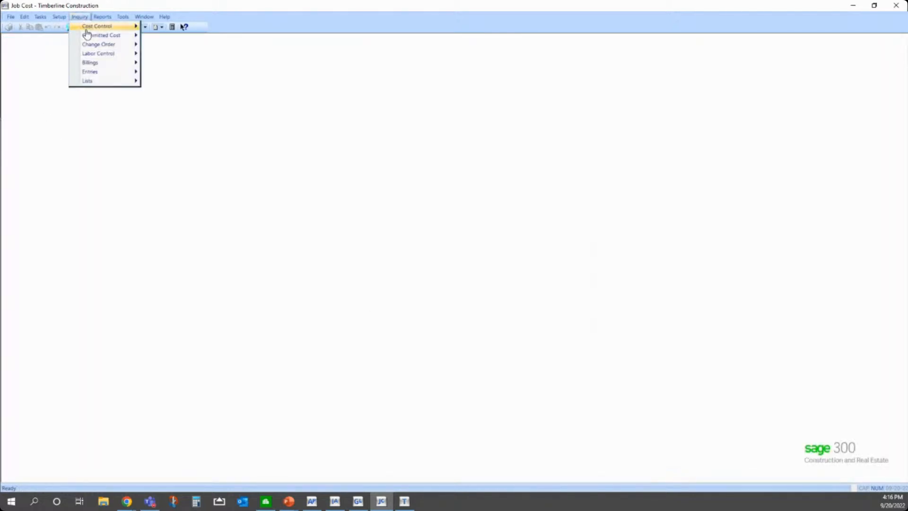
{"action": "mouse_move", "coordinate": [103, 72]}
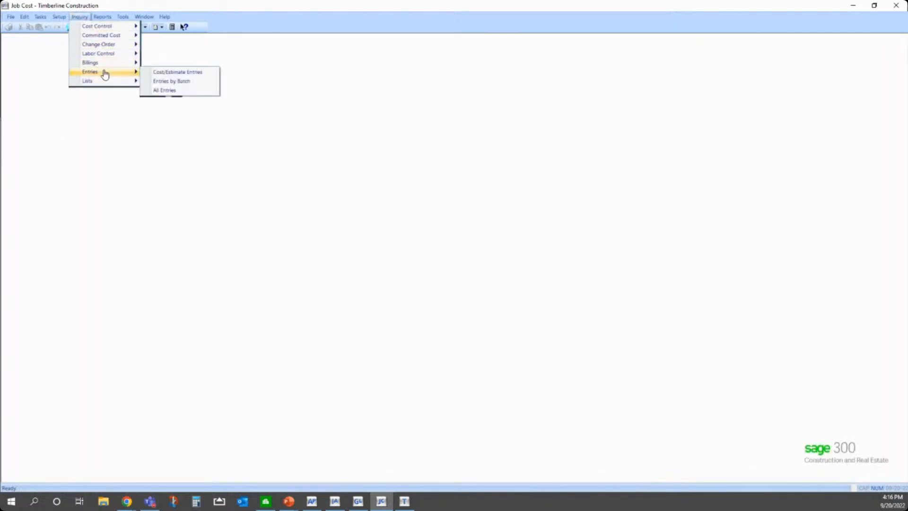
{"action": "left_click", "coordinate": [168, 82]}
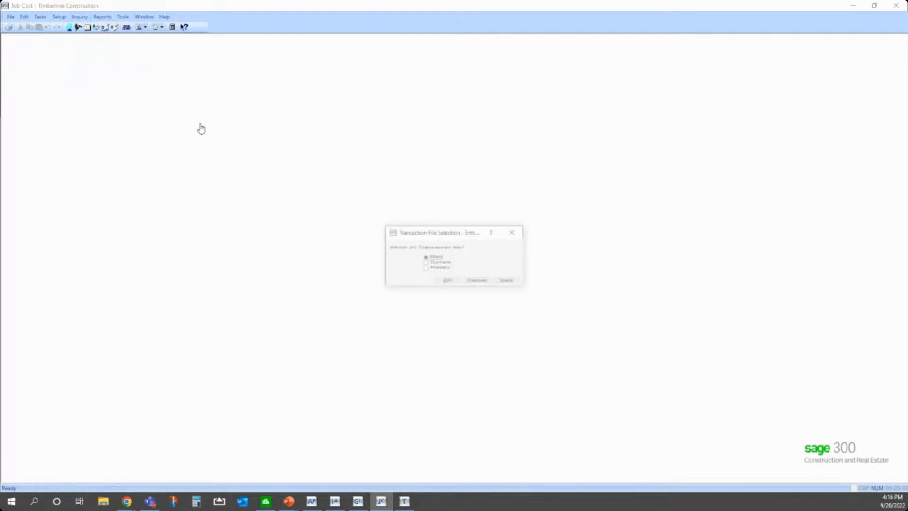
{"action": "left_click", "coordinate": [441, 281]}
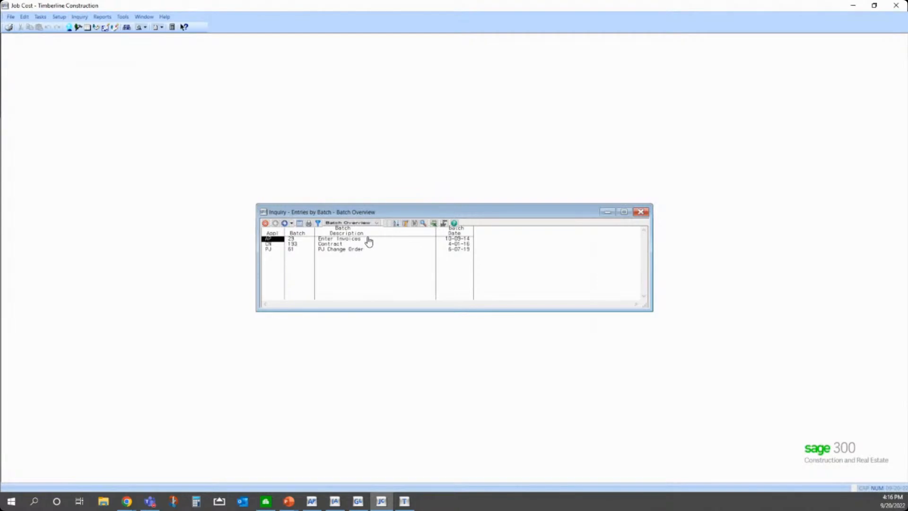
Step: Close the Entries by Batch inquiry and check the Post Entries task's status in Background Tasks, closing that window as well
{"action": "left_click", "coordinate": [642, 213]}
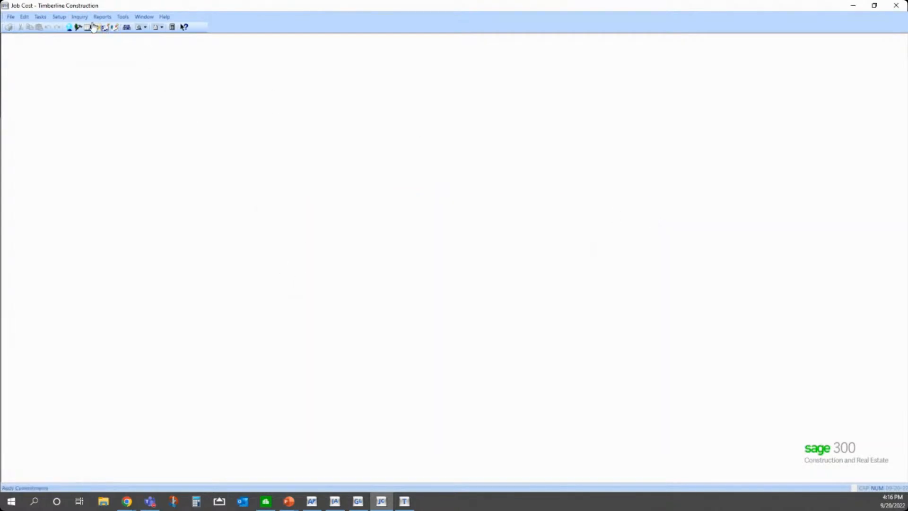
{"action": "left_click", "coordinate": [80, 18]}
{"action": "left_click", "coordinate": [40, 16]}
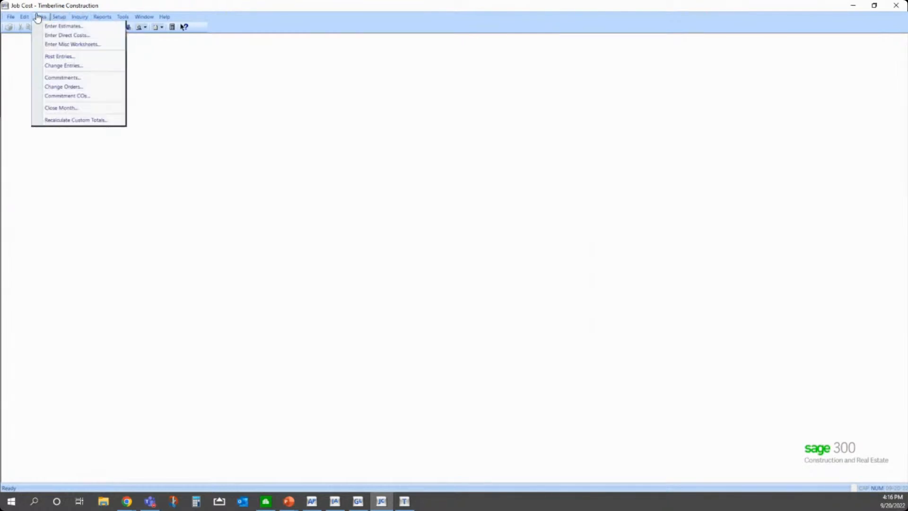
{"action": "left_click", "coordinate": [61, 58]}
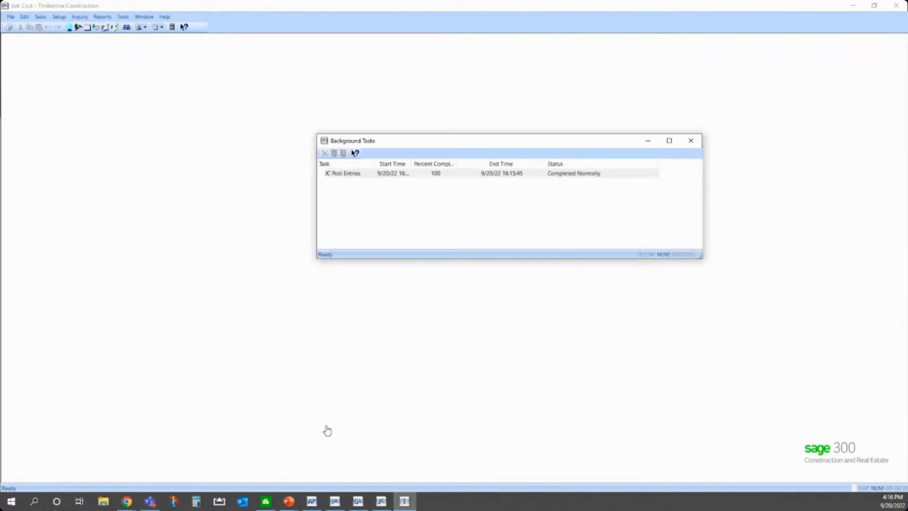
{"action": "left_click", "coordinate": [692, 141]}
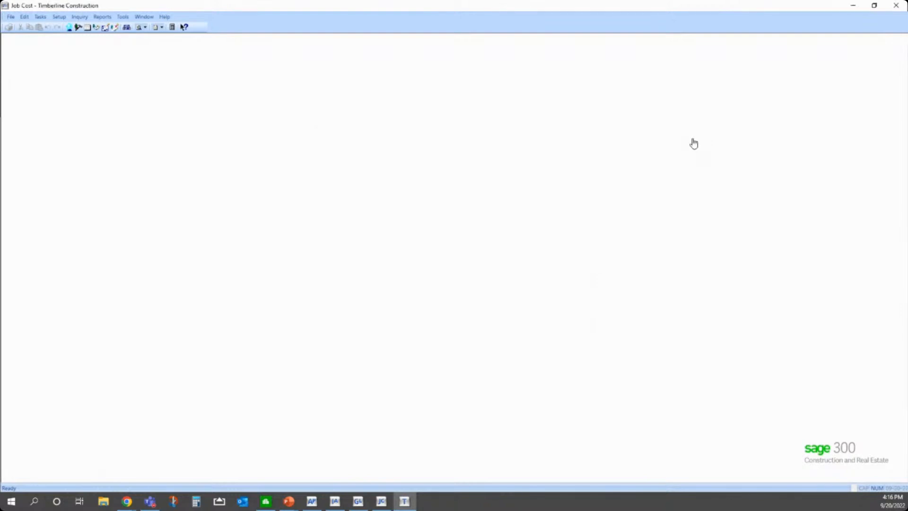
Step: Start the Entries by Batch report, select the JC Transaction (new) file as its data source, and cancel without printing
{"action": "left_click", "coordinate": [87, 17]}
{"action": "mouse_move", "coordinate": [111, 72]}
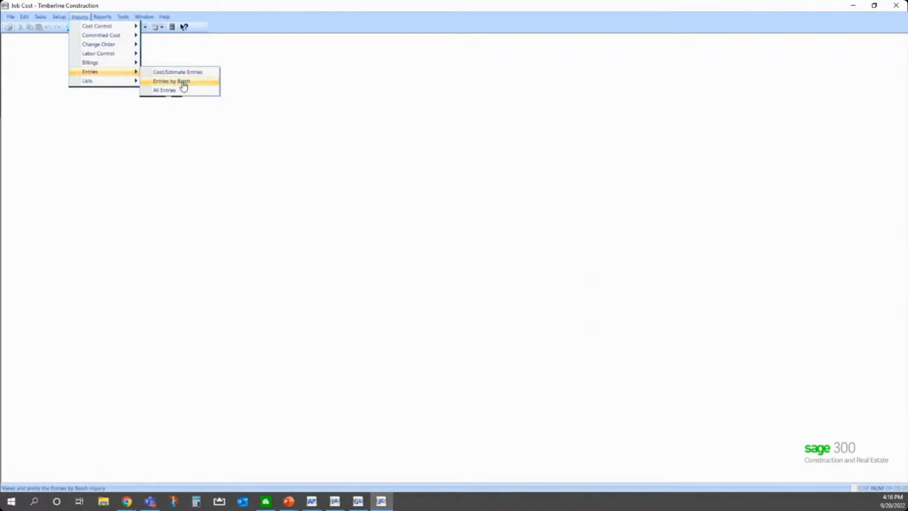
{"action": "mouse_move", "coordinate": [102, 17]}
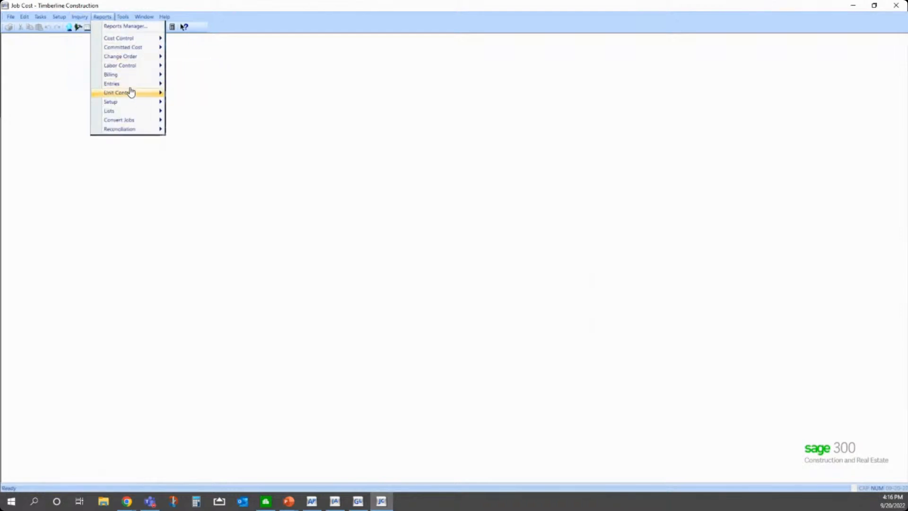
{"action": "mouse_move", "coordinate": [133, 88]}
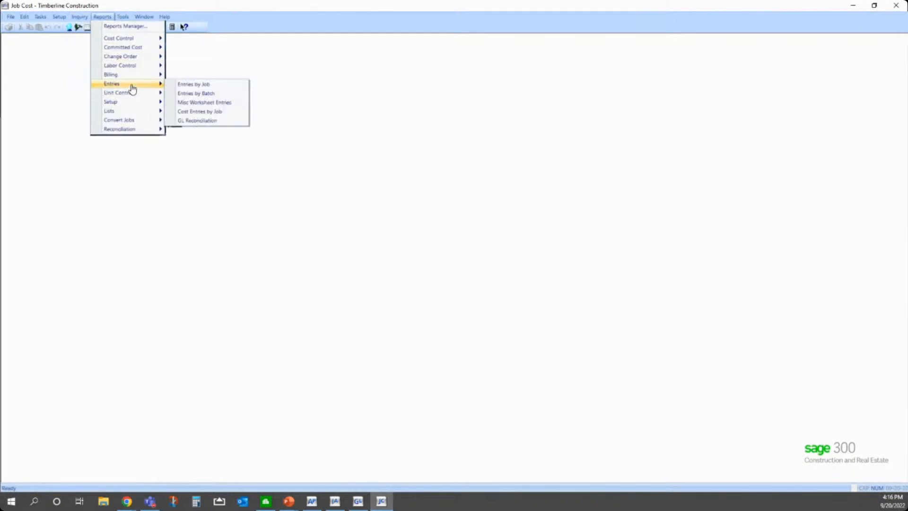
{"action": "left_click", "coordinate": [193, 84]}
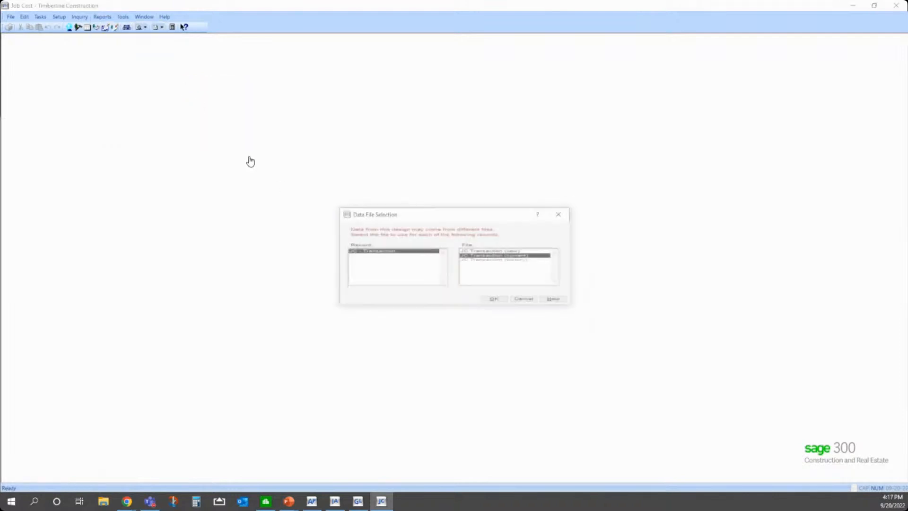
{"action": "left_click", "coordinate": [496, 256]}
{"action": "left_click", "coordinate": [494, 256]}
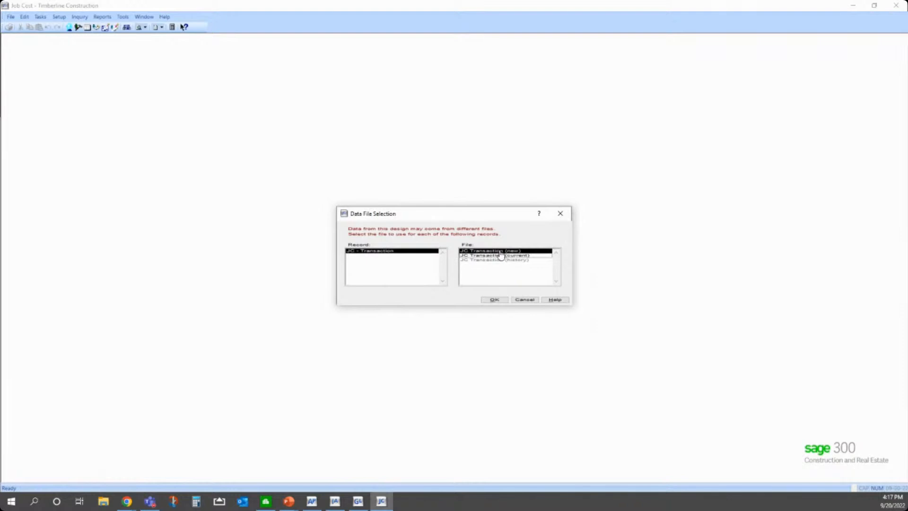
{"action": "left_click", "coordinate": [523, 301]}
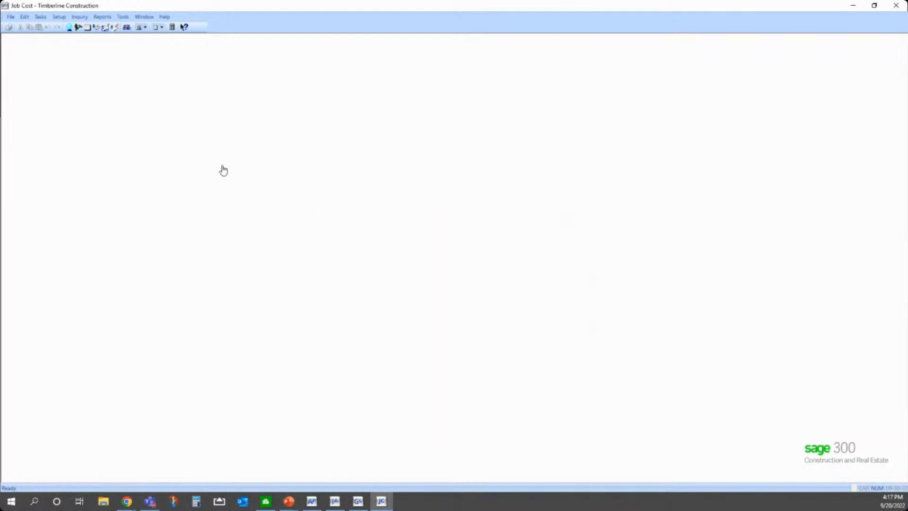
{"action": "left_click", "coordinate": [46, 16]}
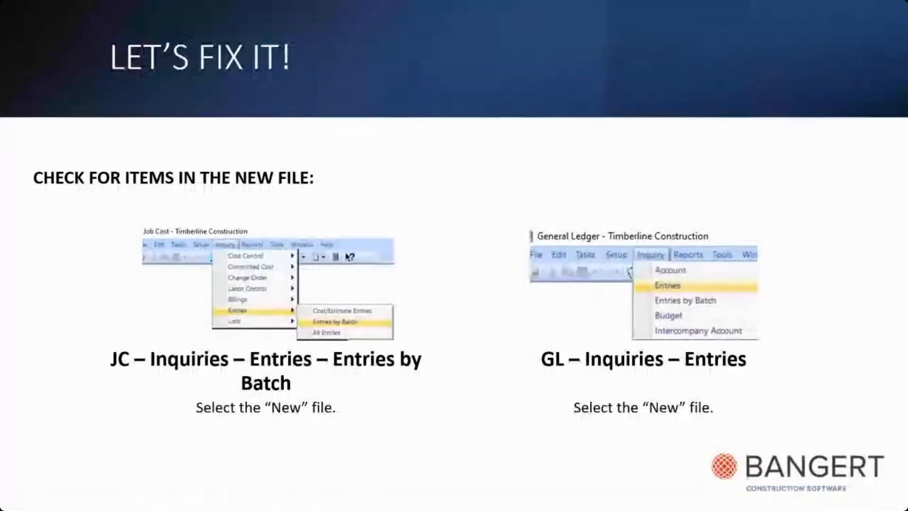
{"action": "key", "text": "Right"}
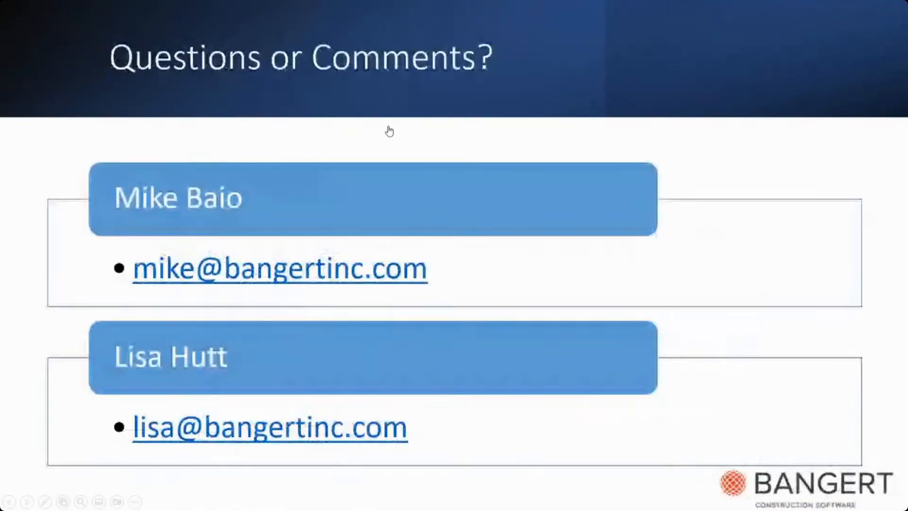